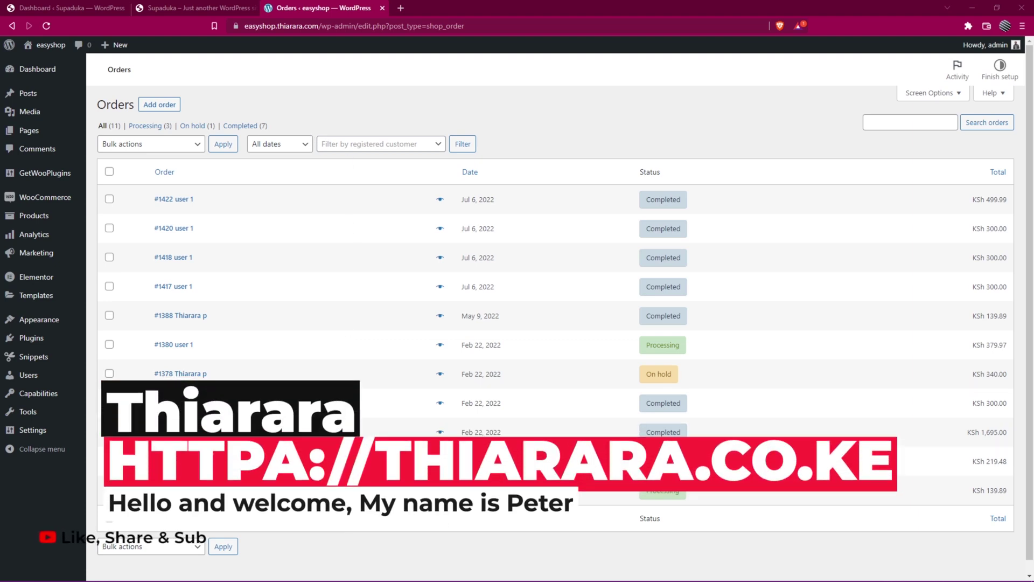
Step: Place the customer's My account orders page beside the admin Orders list, briefly maximizing it
left_click(997, 8)
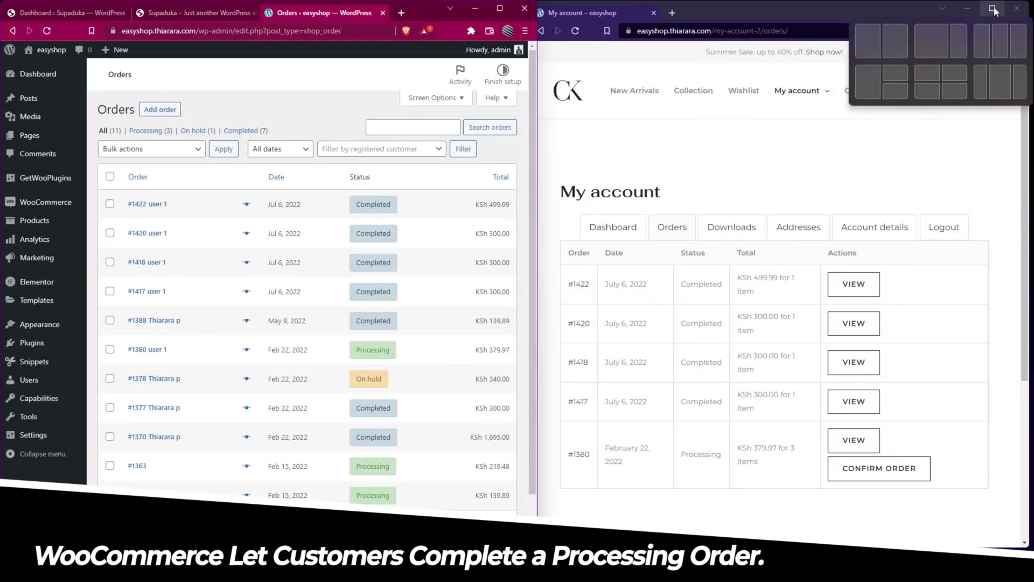
left_click(995, 10)
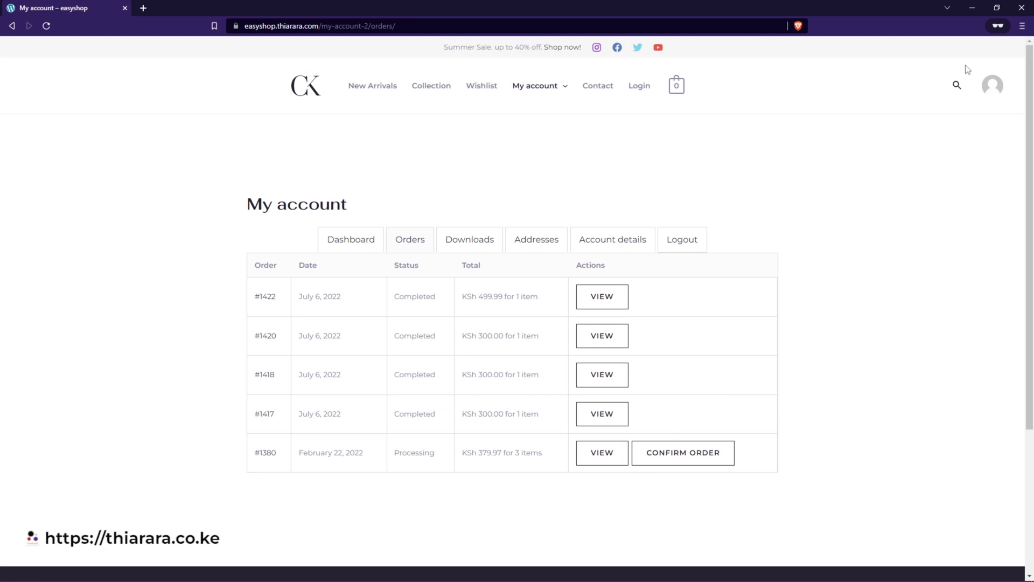
left_click(996, 9)
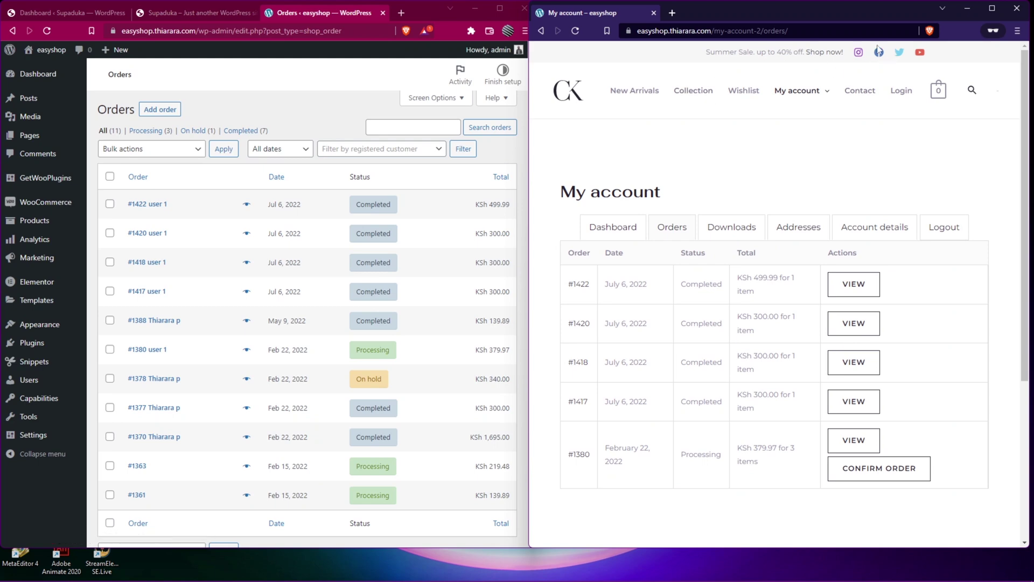
Step: Maximize the My account page and confirm order #1380 so it shows Completed
left_click(992, 8)
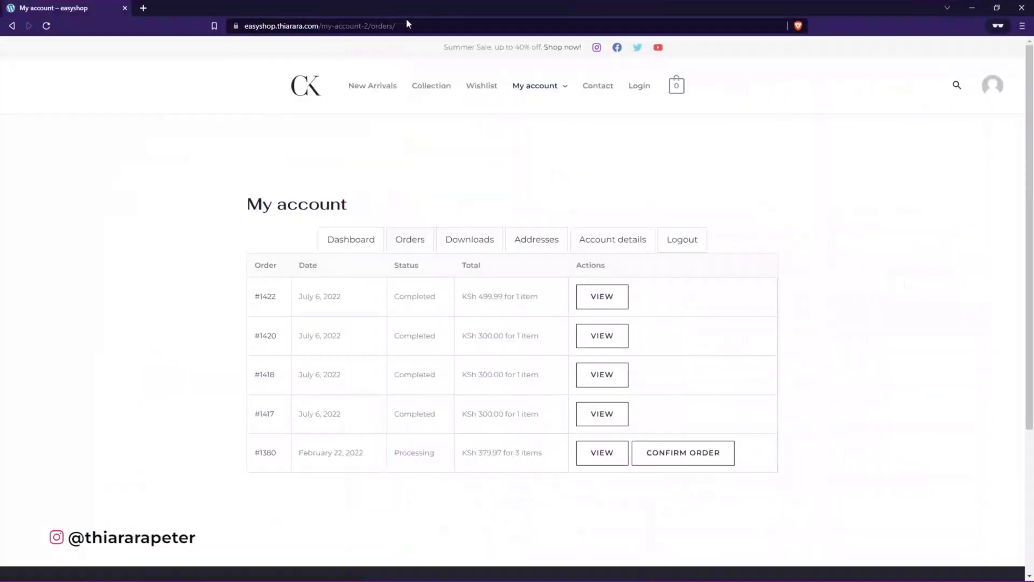
left_click(679, 462)
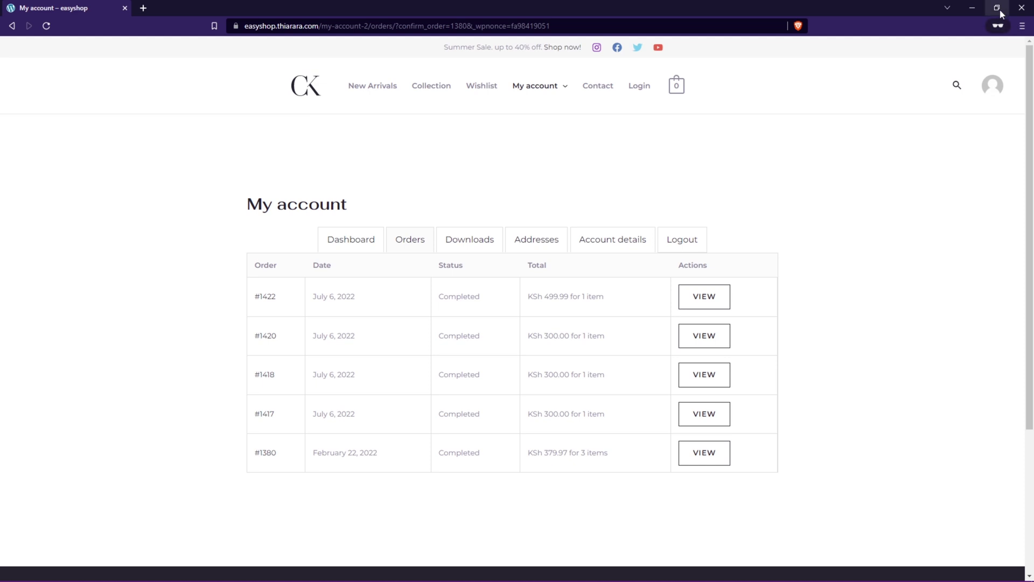
mouse_move(999, 8)
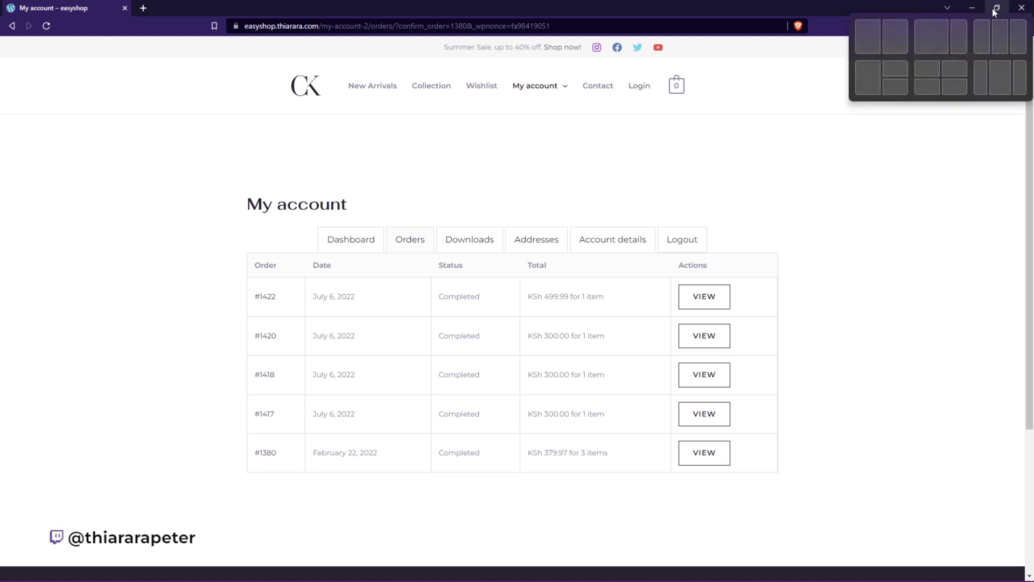
Step: Maximize the admin Orders list and reload it to show order #1380 as Completed
left_click(895, 36)
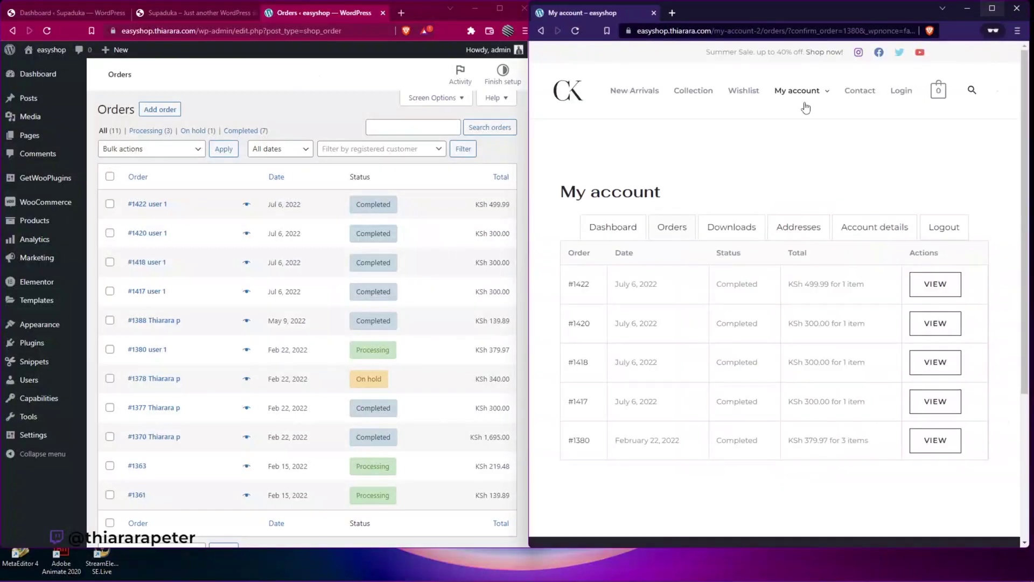
left_click(500, 9)
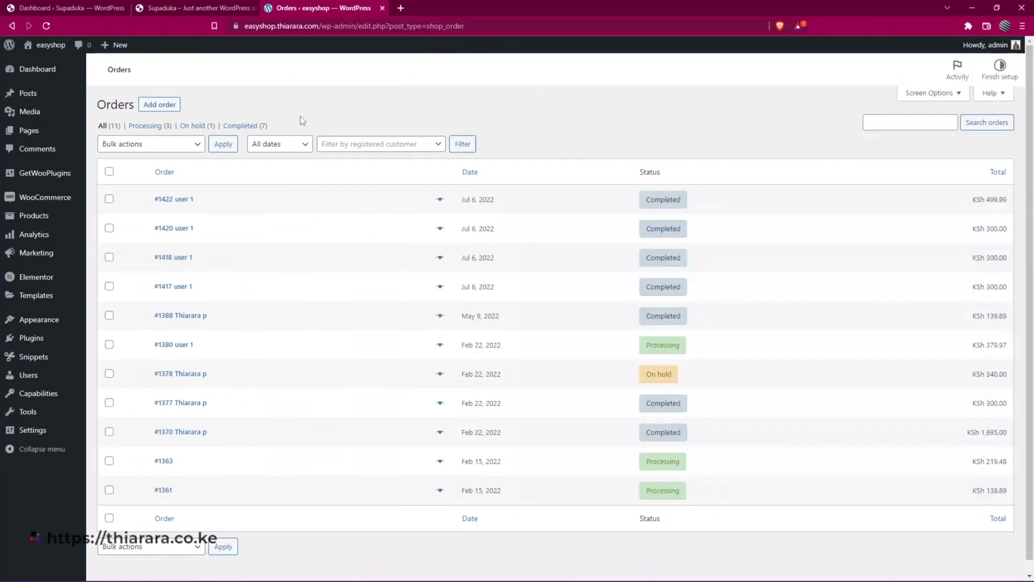
mouse_move(65, 122)
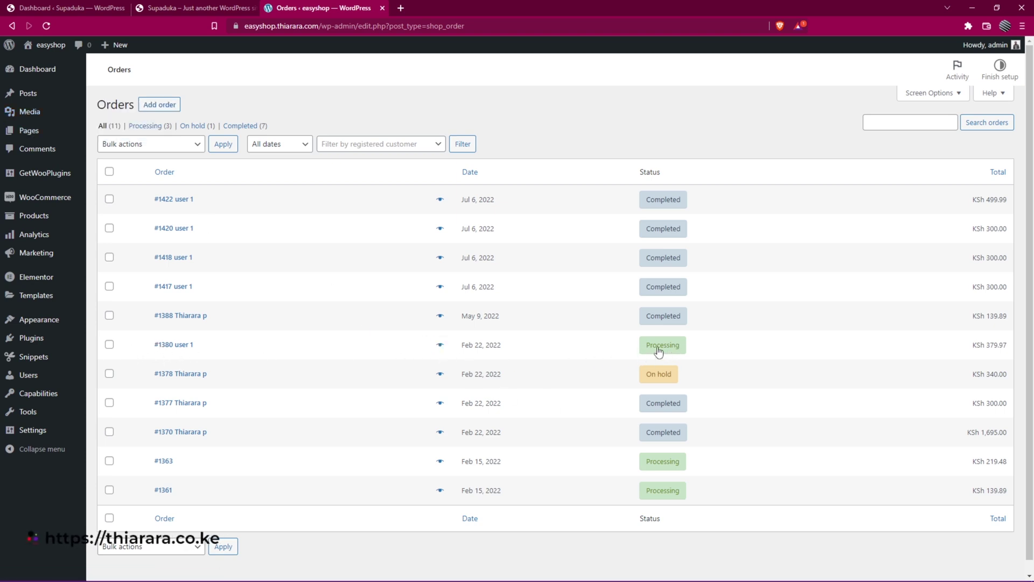
left_click(47, 26)
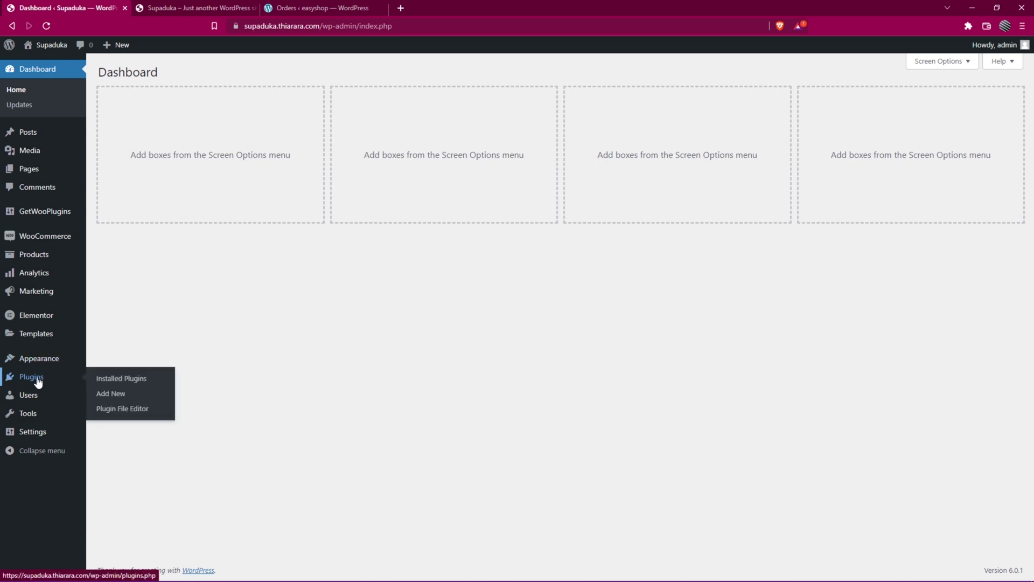
Step: Go to Plugins > Add New and search for the Code Snippets plugin
mouse_move(41, 382)
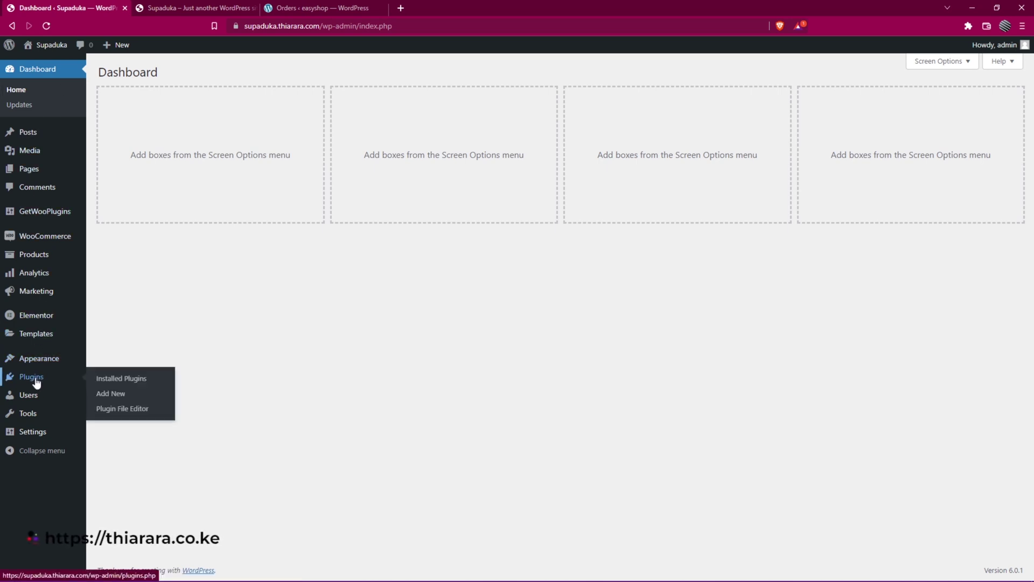
left_click(115, 399)
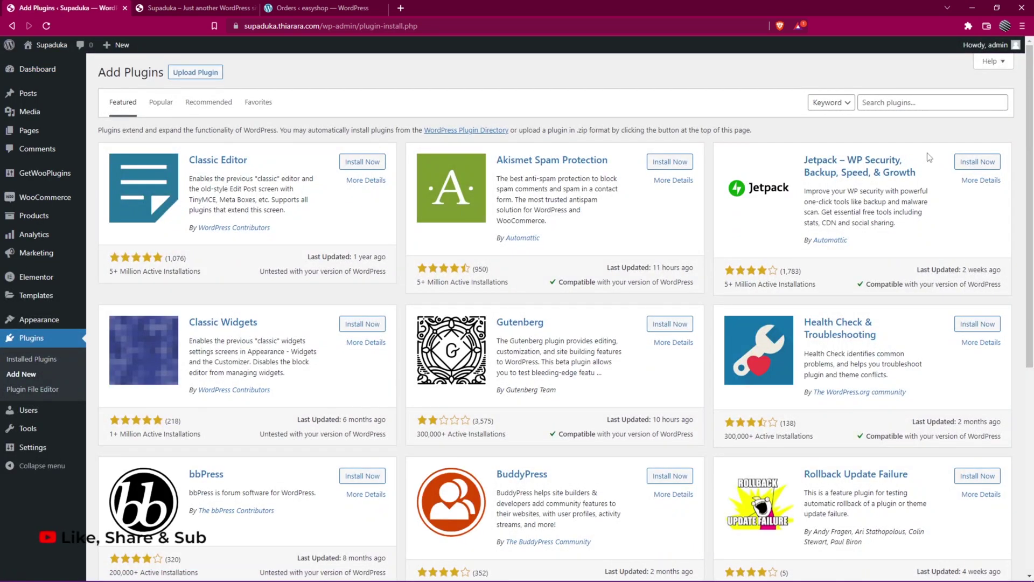
left_click(872, 100)
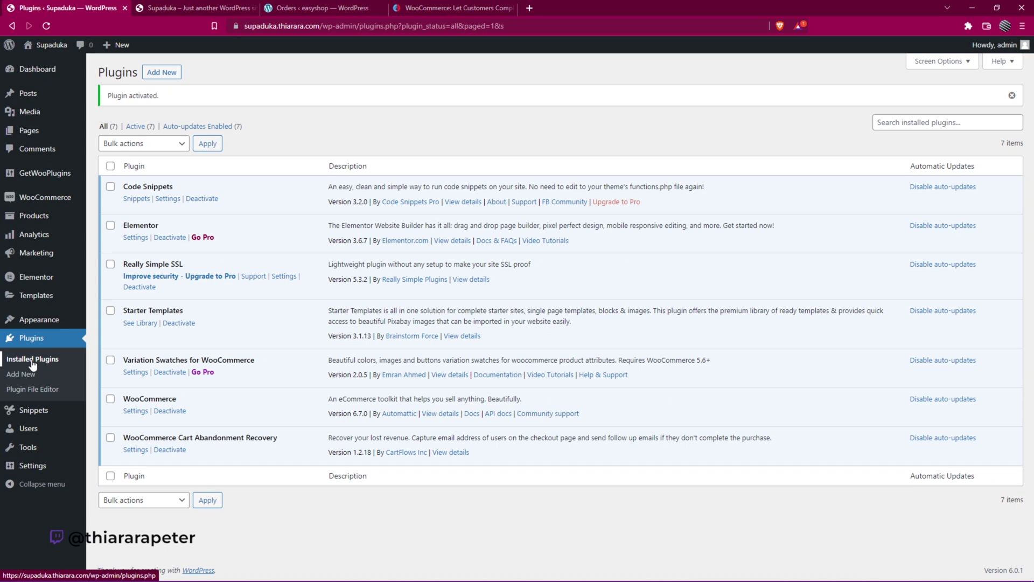
Step: Choose Snippets > Add New in the admin sidebar for a blank snippet
mouse_move(35, 411)
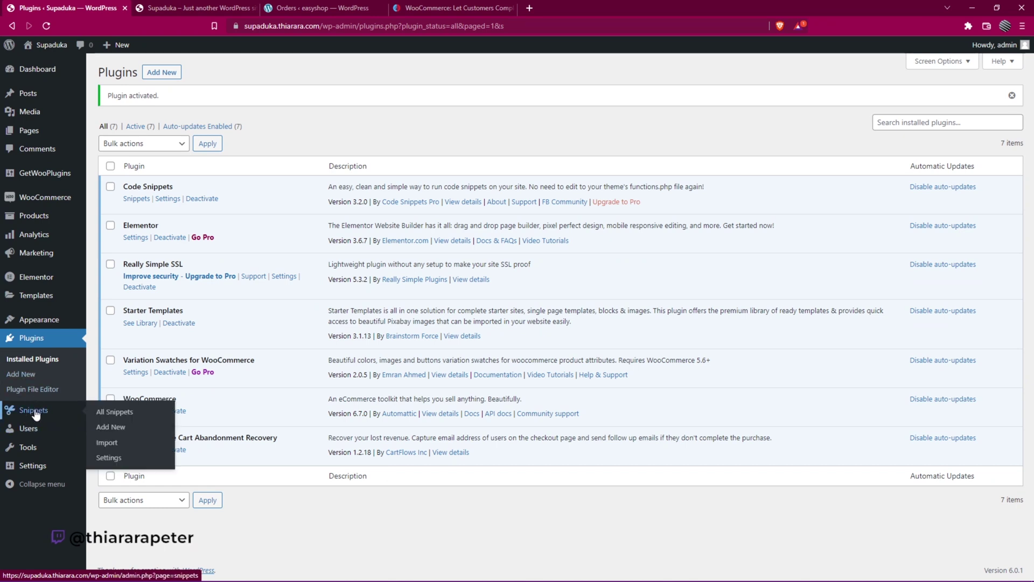
left_click(117, 433)
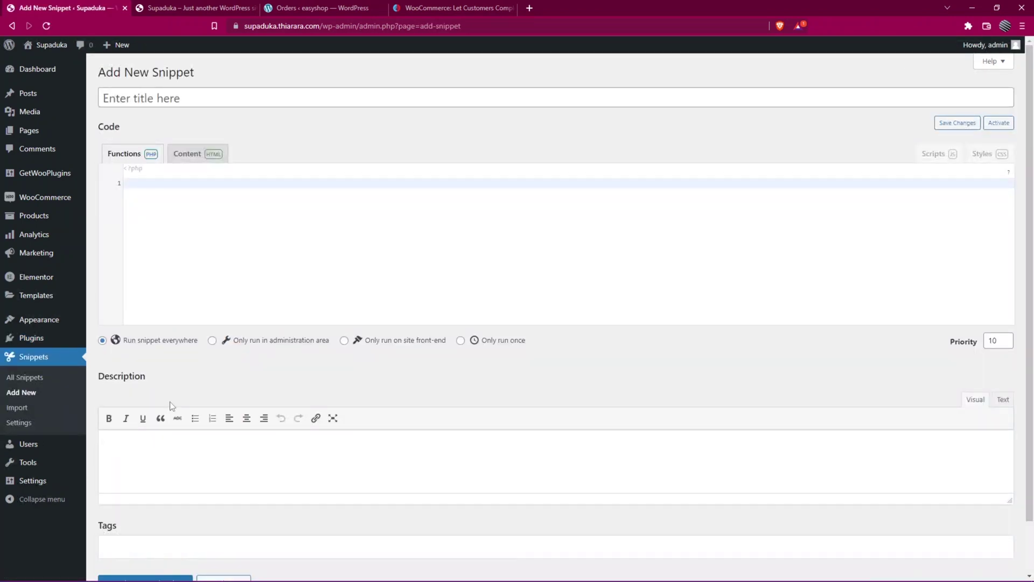
Step: Copy the blog post title into the snippet title: 'Let Customers Complete a Processing Order'
left_click(439, 7)
scroll(396, 145, "up", 5)
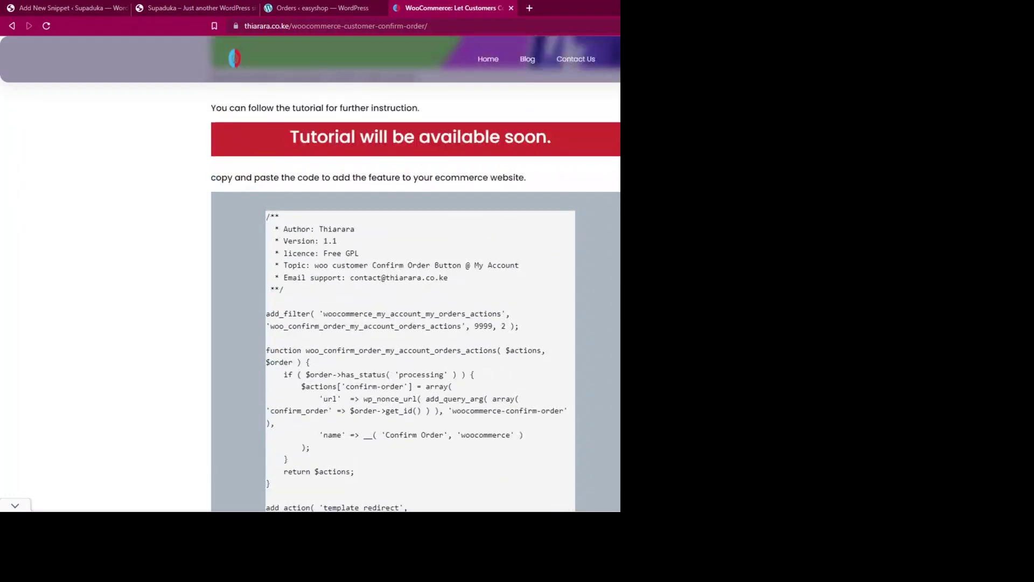
scroll(415, 269, "up", 5)
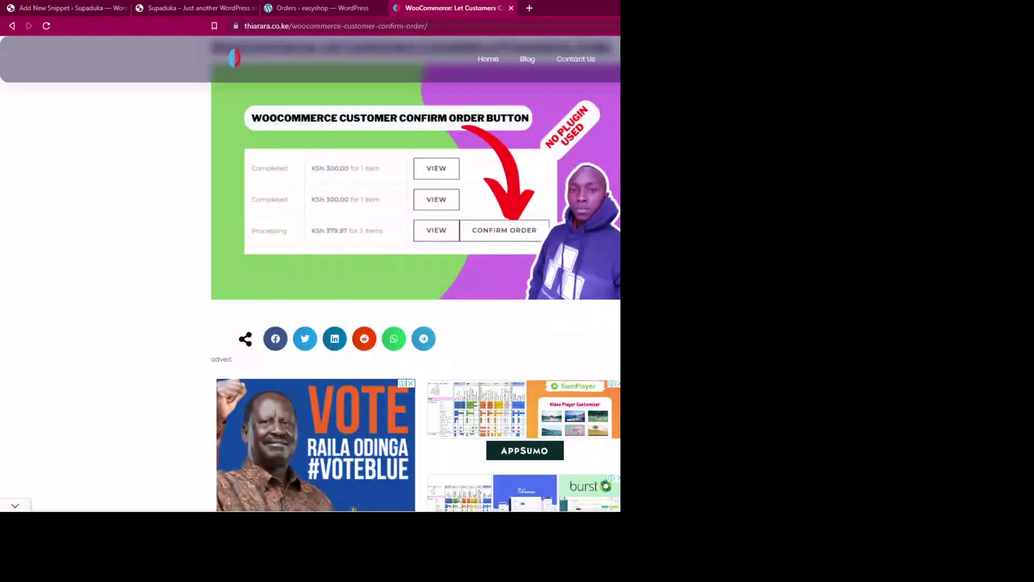
left_click_drag(324, 95, 615, 94)
key("ctrl+c")
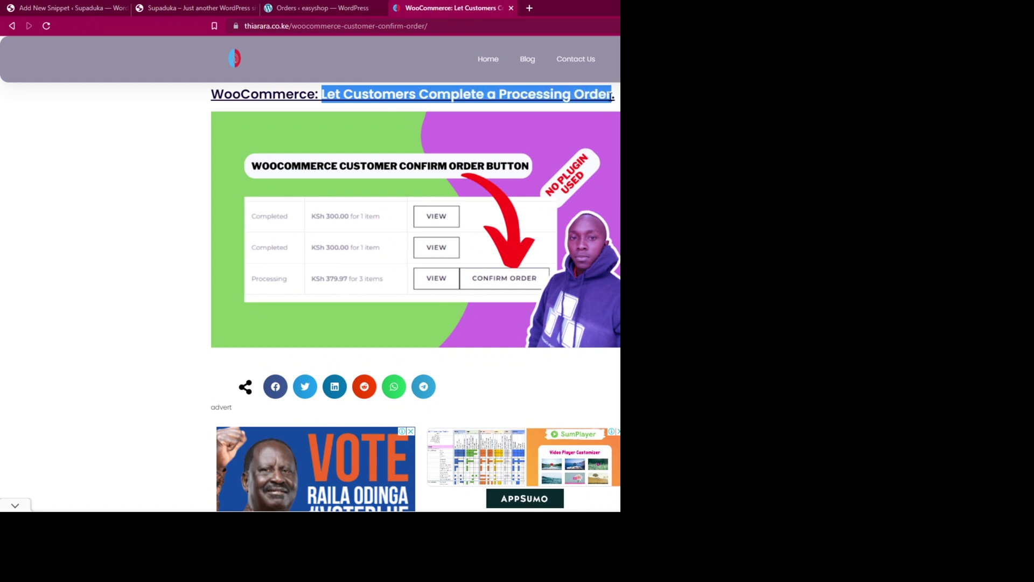
left_click(81, 7)
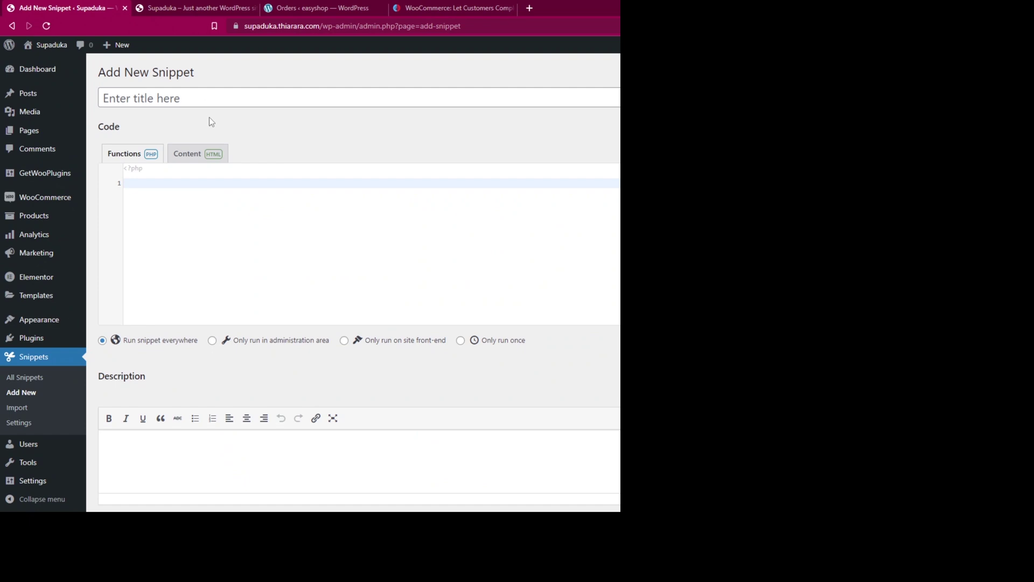
left_click(206, 100)
key("ctrl+v")
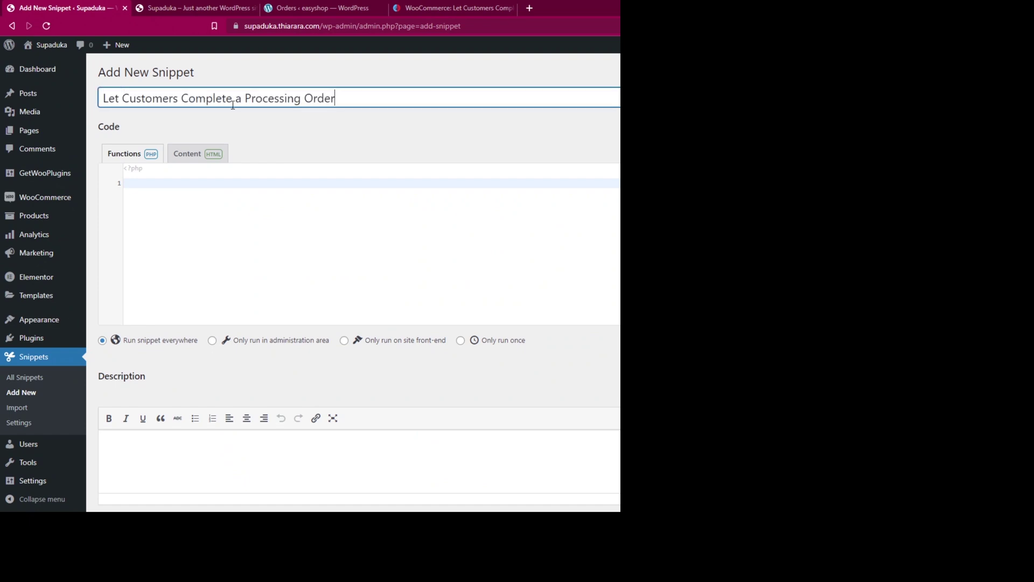
Step: Copy the 20-line confirm-order PHP code from the thiarara.co.ke post
left_click(453, 8)
scroll(493, 311, "down", 10)
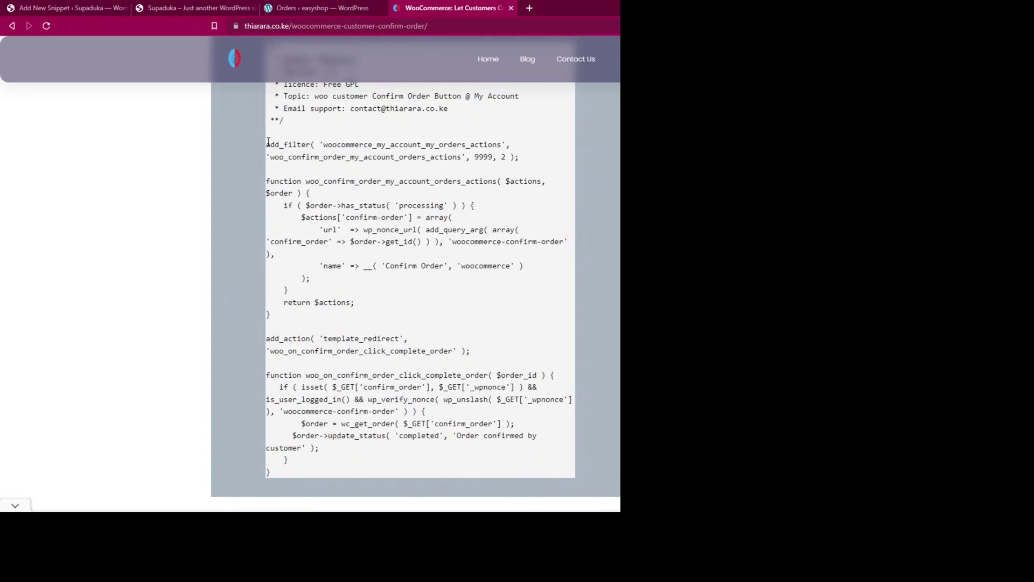
left_click_drag(267, 141, 397, 469)
key("ctrl+c")
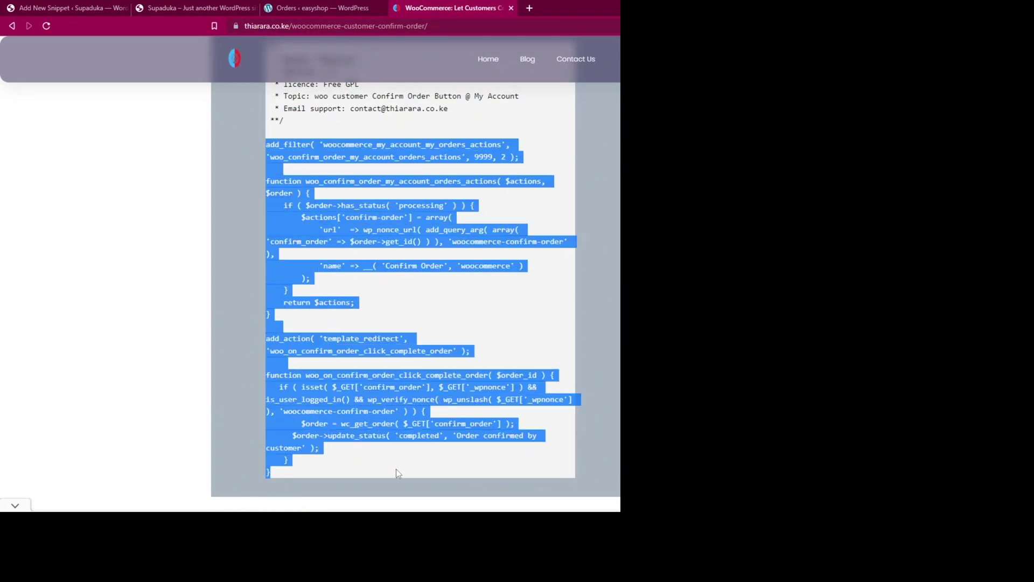
left_click(92, 7)
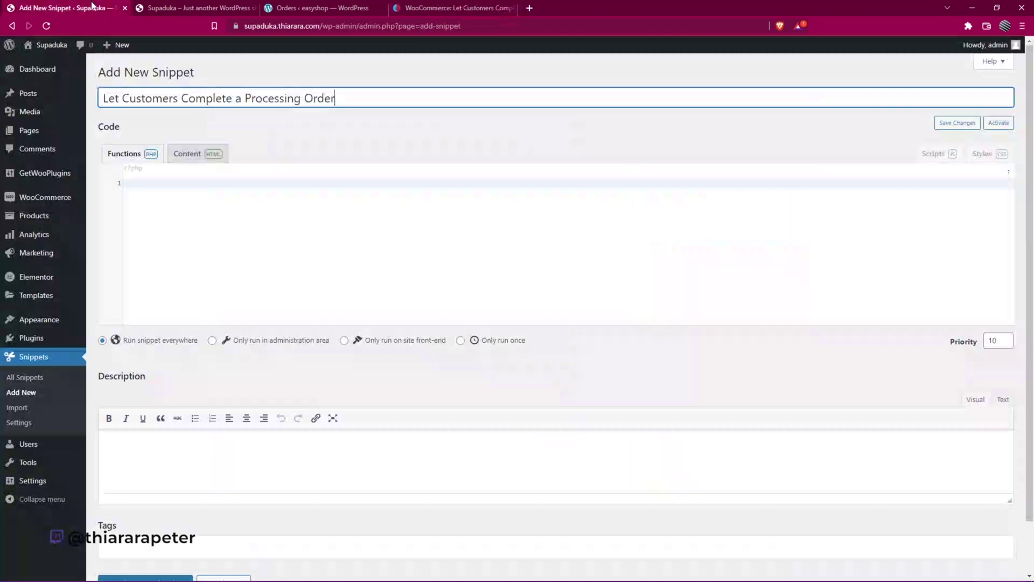
Step: Paste the PHP code into the snippet, save and activate it, then view WooCommerce > Orders
left_click(141, 190)
key("ctrl+v")
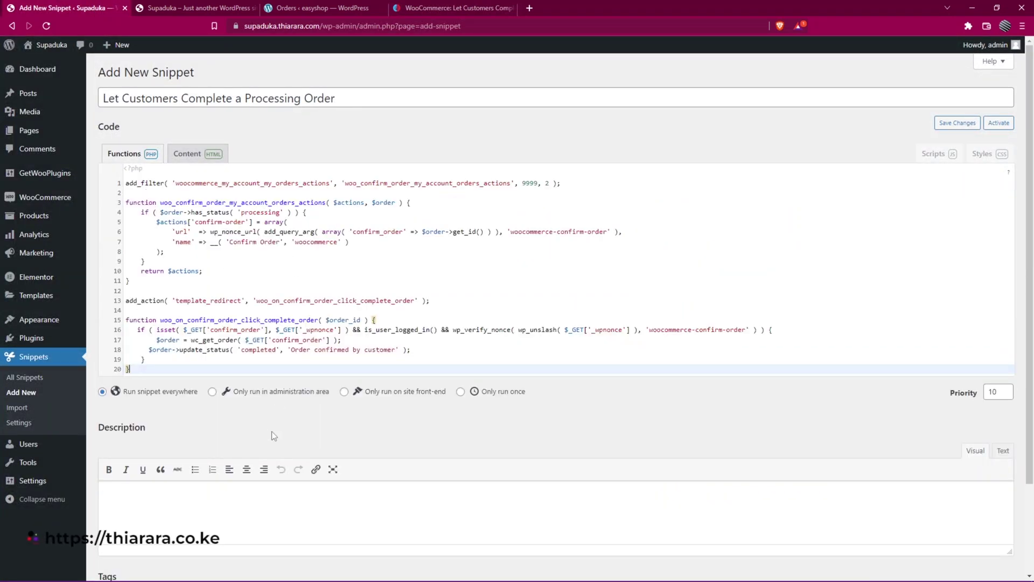
scroll(135, 422, "down", 2)
left_click(133, 526)
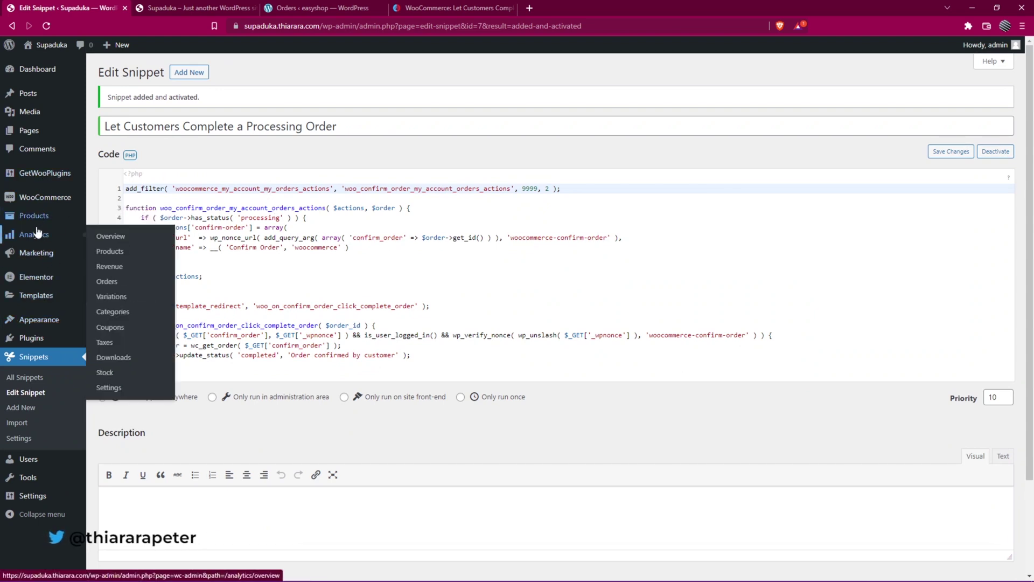
mouse_move(49, 198)
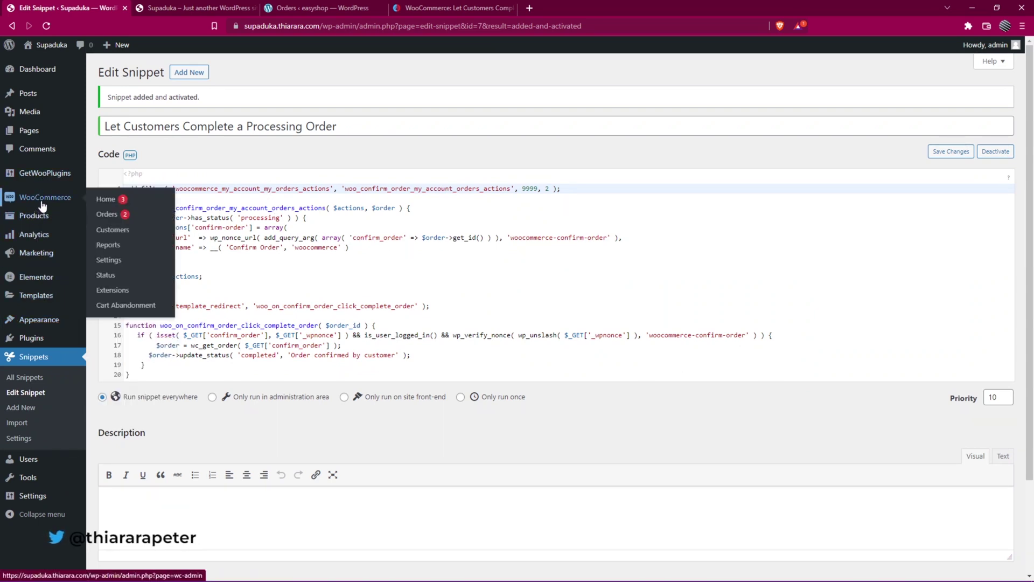
left_click(107, 216)
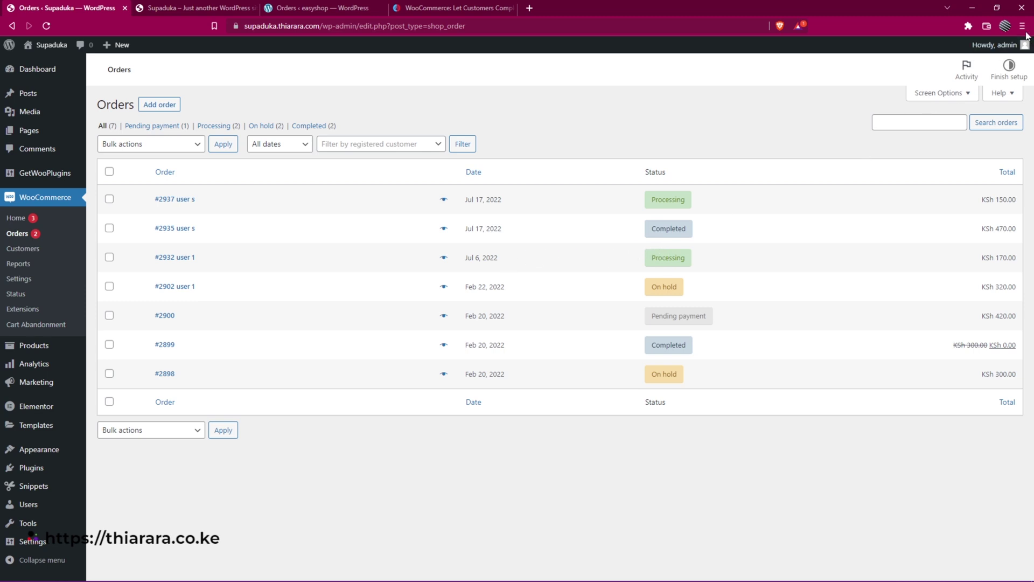
Step: As the customer, open My Account > Orders beside the admin list and confirm order #2932
left_click(996, 8)
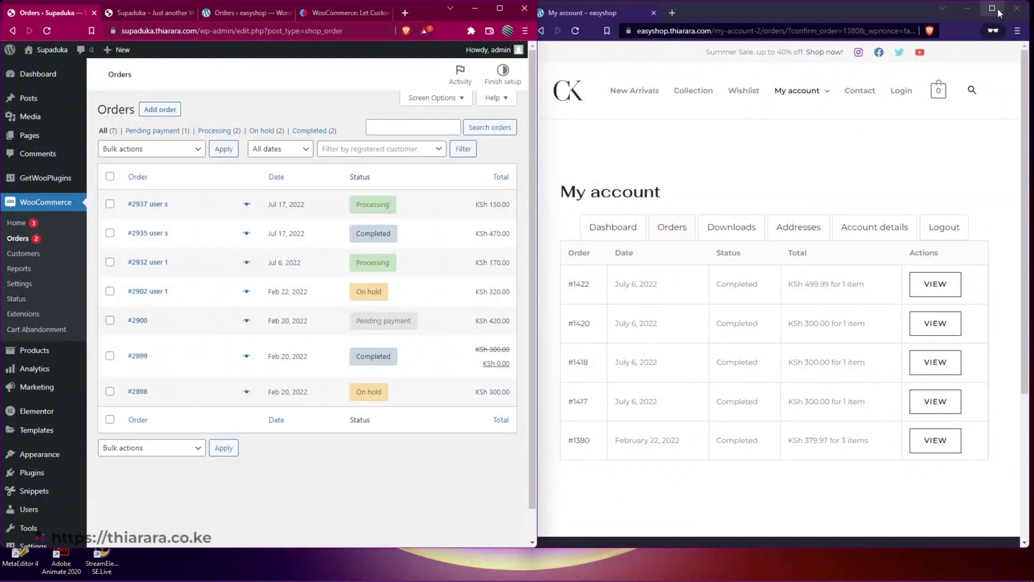
left_click(991, 8)
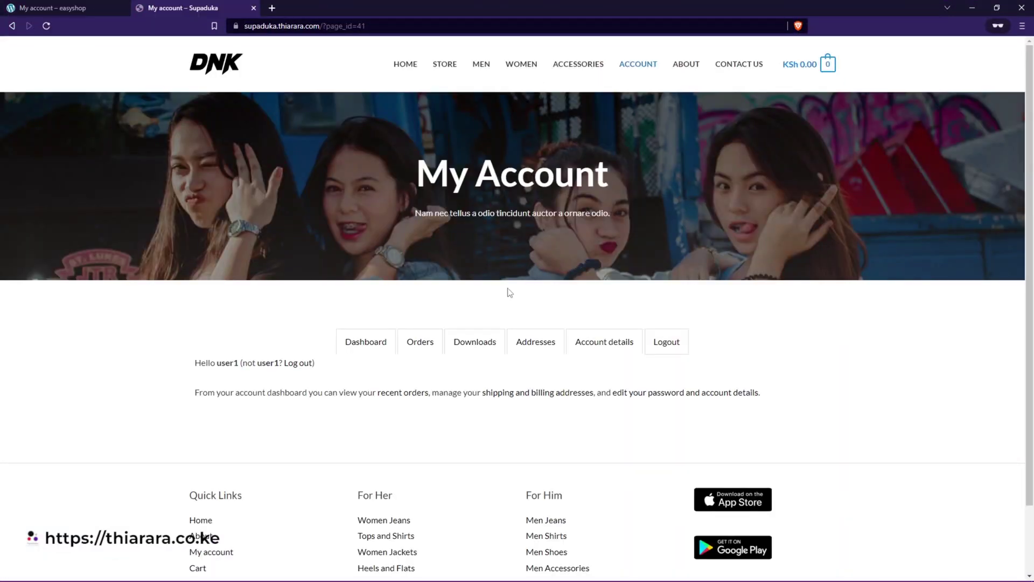
left_click(416, 340)
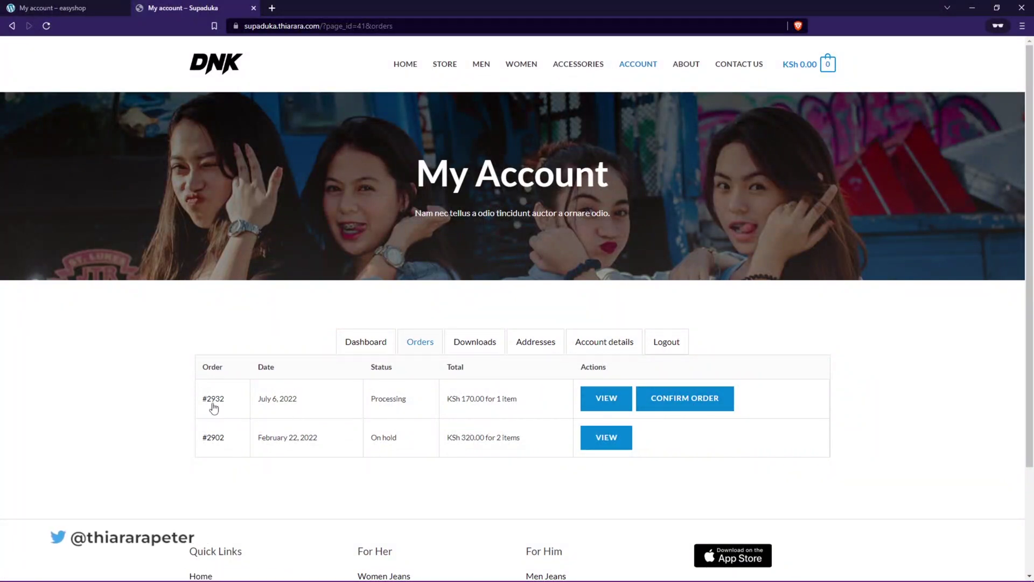
left_click(996, 8)
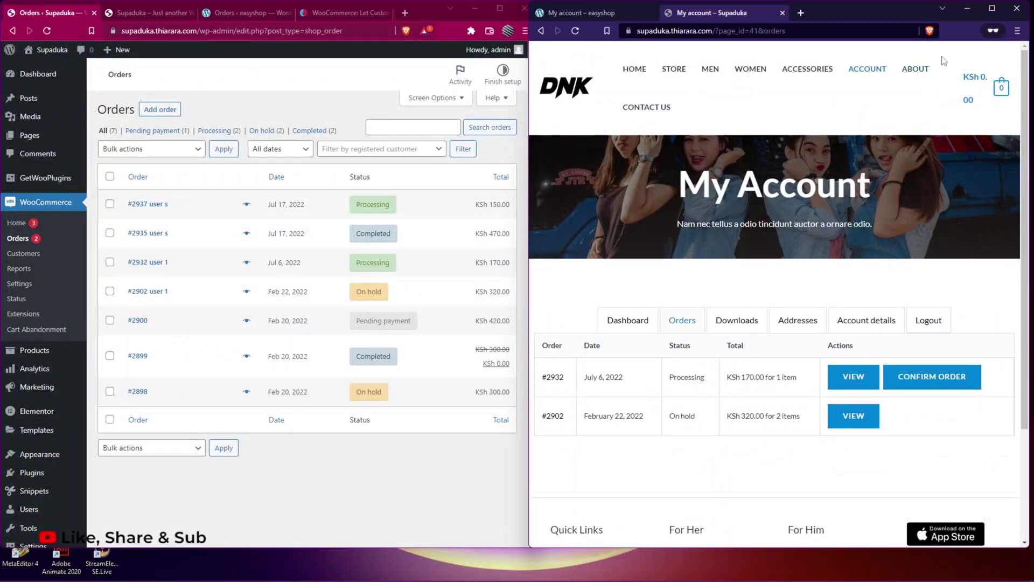
left_click(934, 381)
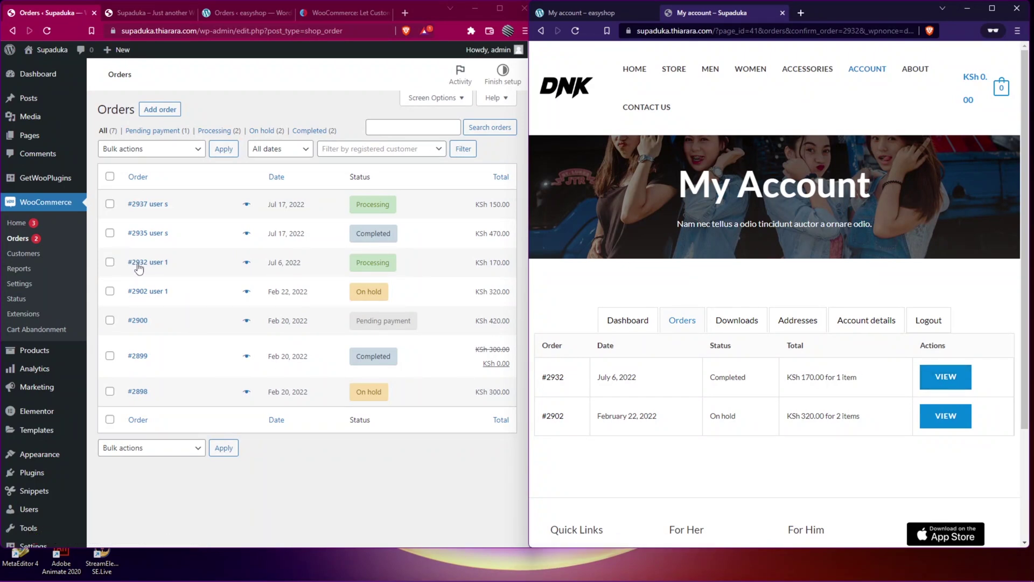
Step: Reload the admin Orders list to check order #2932's status
left_click(44, 31)
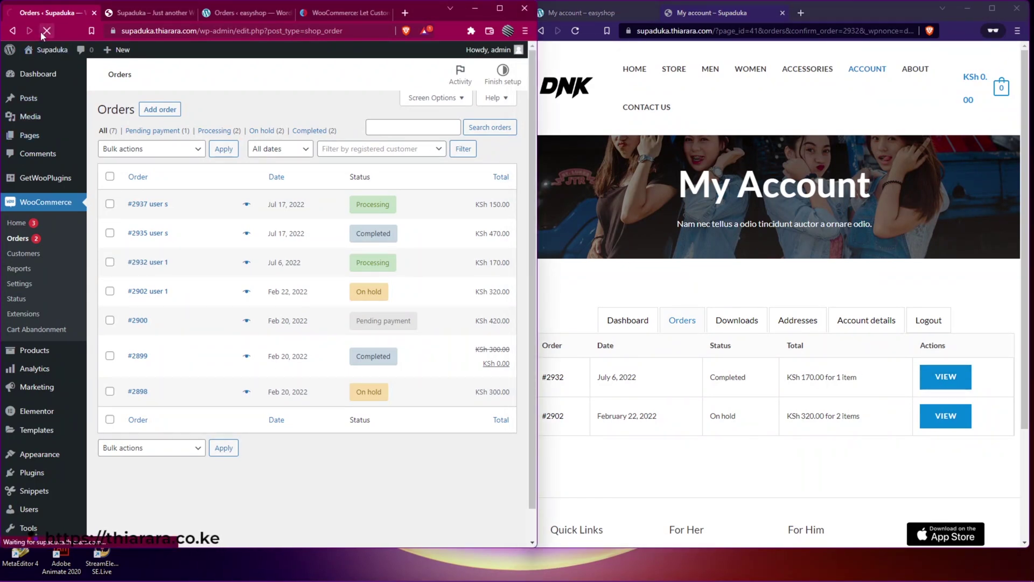